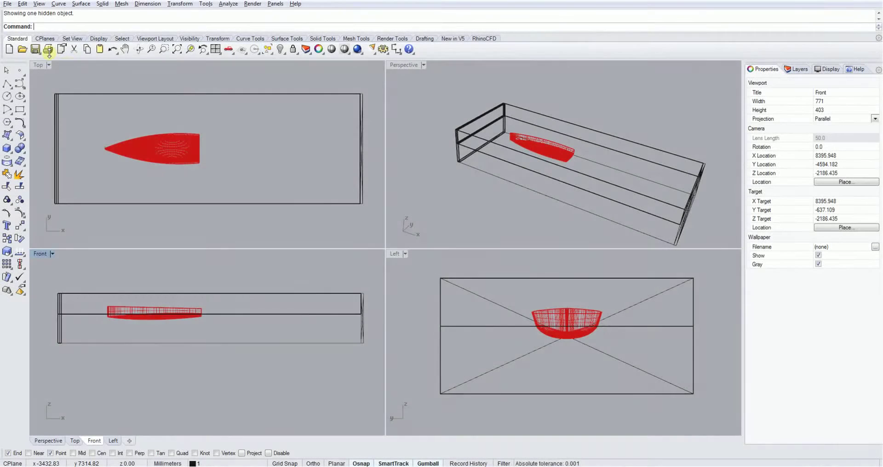
click(485, 39)
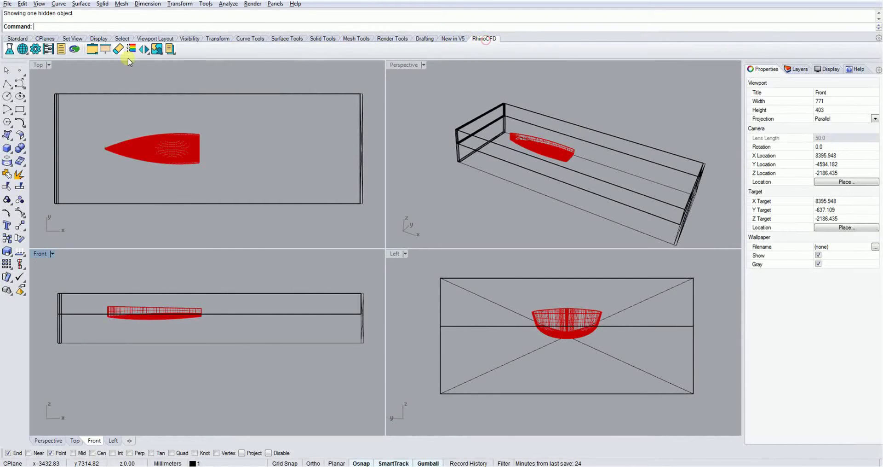
click(22, 50)
click(171, 76)
click(156, 69)
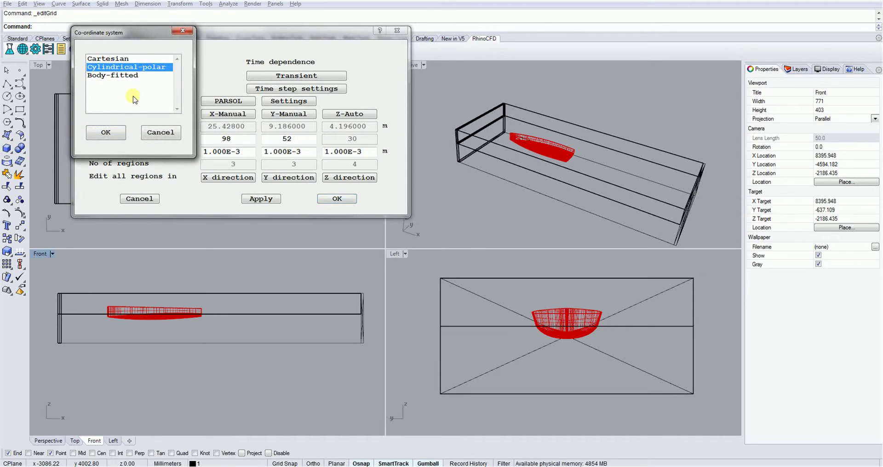
click(112, 131)
click(166, 76)
click(159, 62)
click(113, 132)
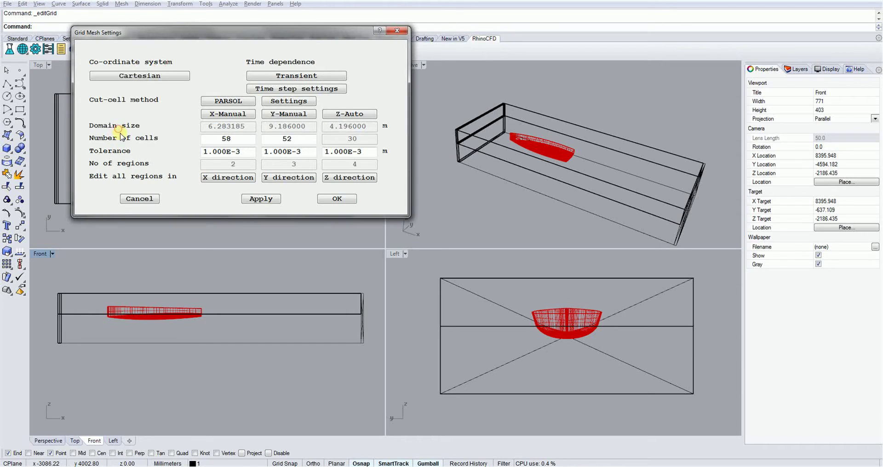
click(139, 198)
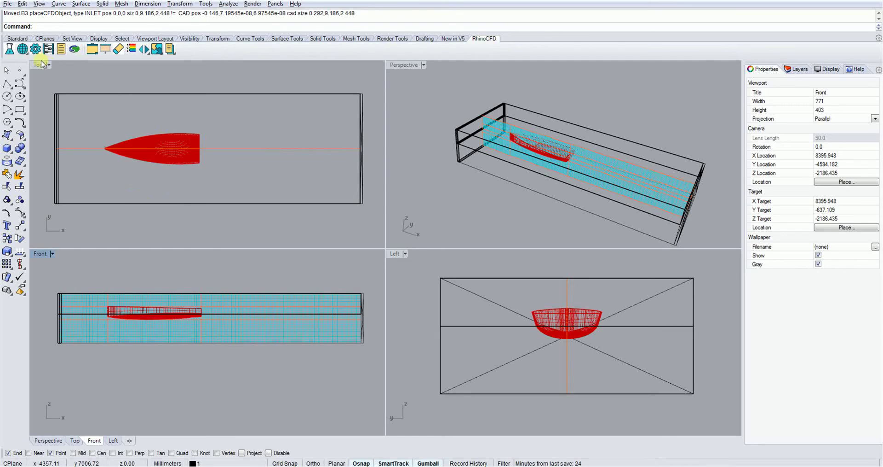
- Switch the CFD grid display from the XY plane to YZ, then to the lengthwise XZ plane
click(22, 49)
click(67, 69)
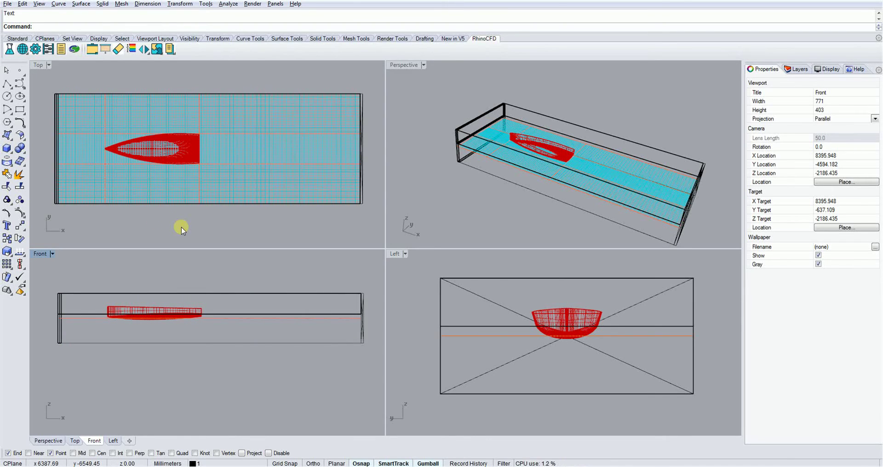
click(22, 49)
click(41, 68)
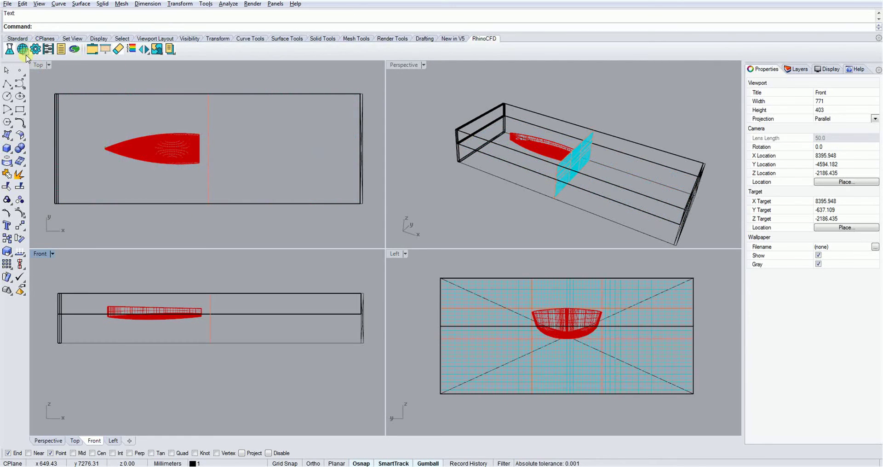
click(23, 50)
click(49, 67)
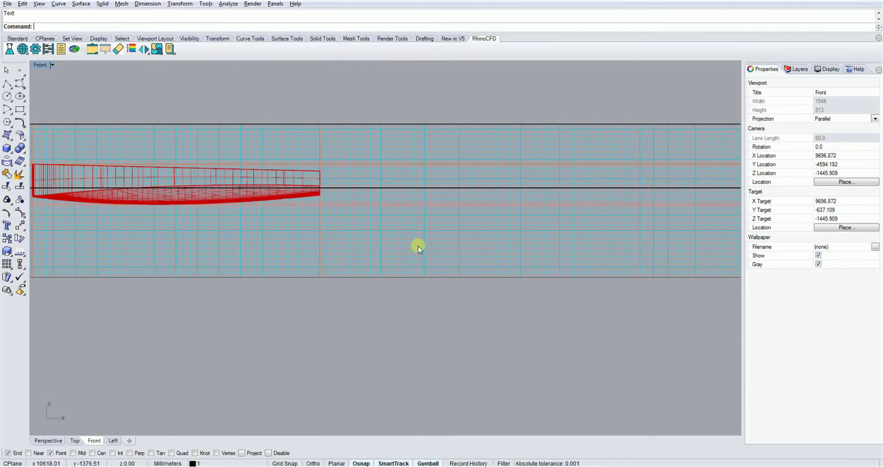
scroll(428, 246, down, 4)
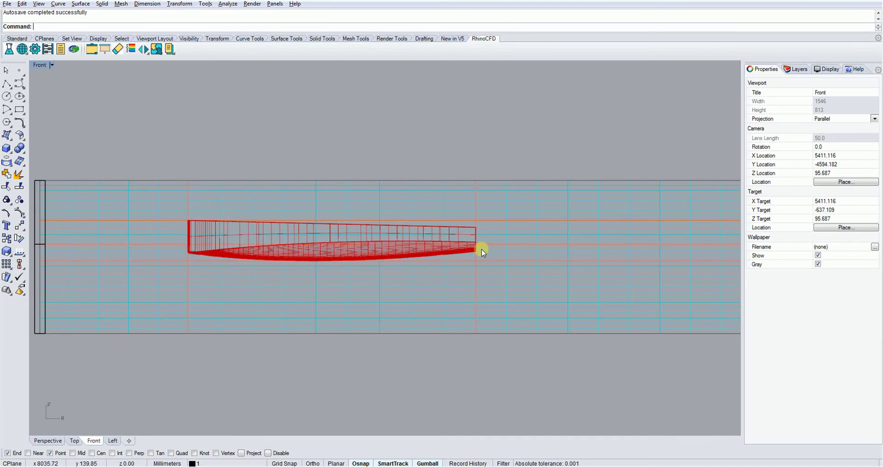
click(388, 287)
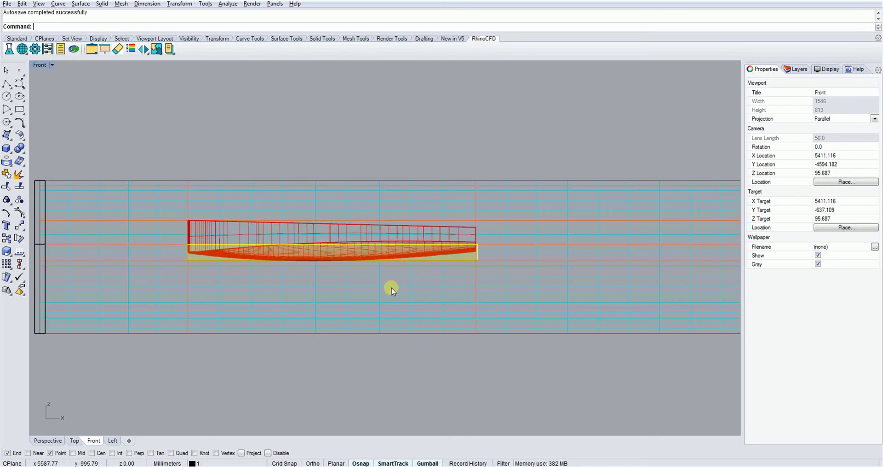
click(391, 289)
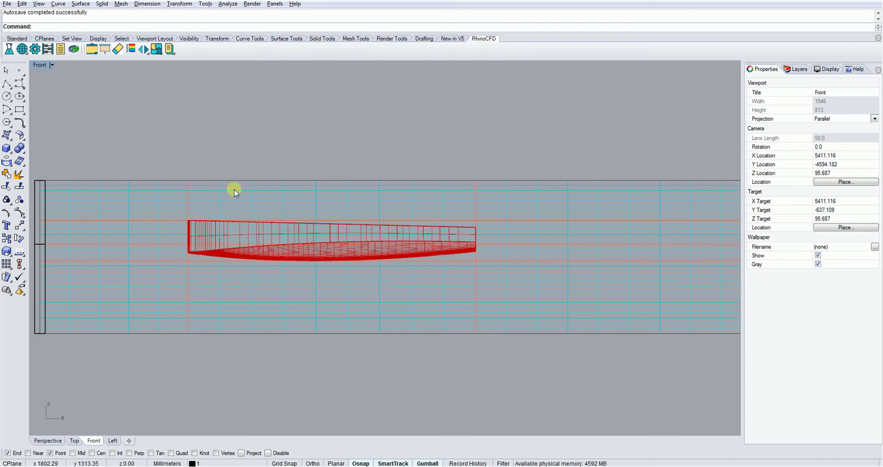
- Open Grid Mesh Settings and the X-direction regions of 5, 9 and 16 cells
click(24, 50)
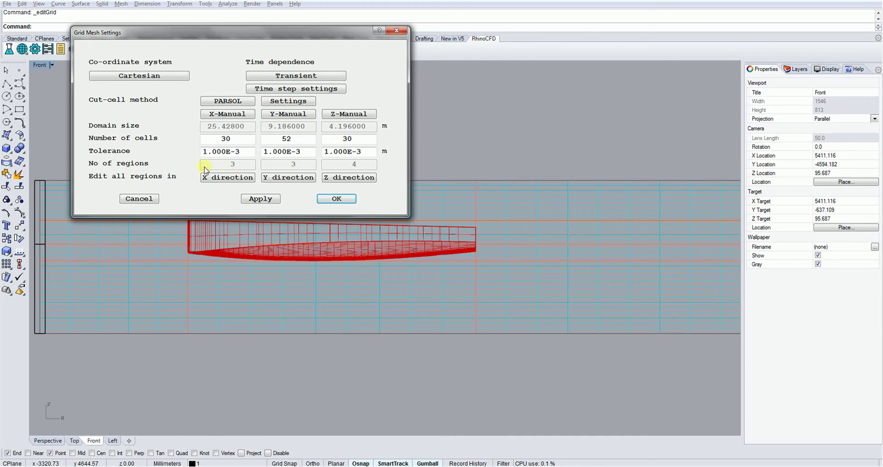
click(233, 178)
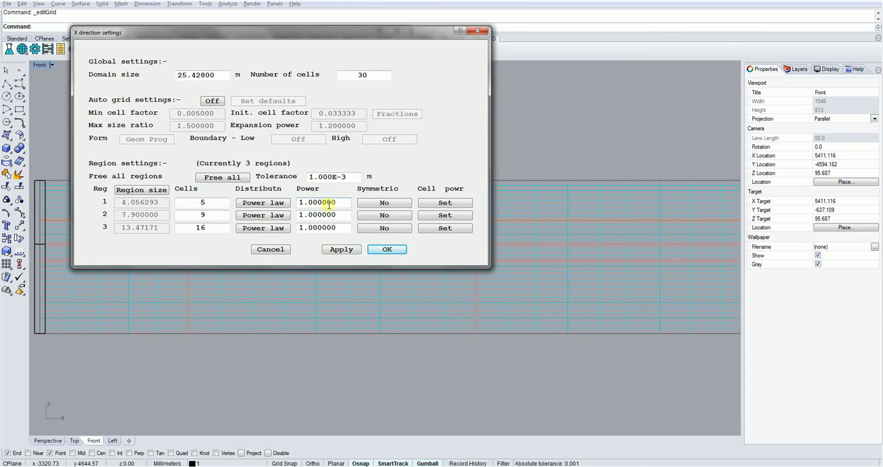
- Change the X regions 1 and 3 distribution from Power law to Geom Prog
click(271, 205)
click(271, 206)
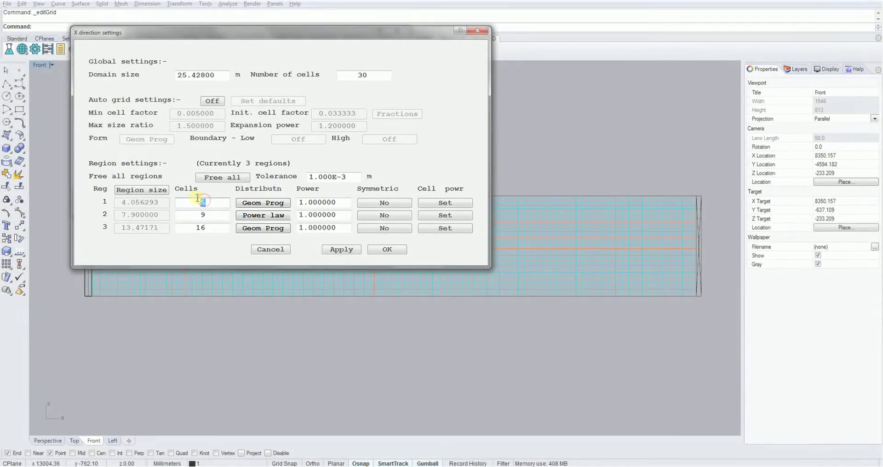
- Set the X region cell counts to 18, 56 and 52
text(18)
click(201, 215)
text(5)
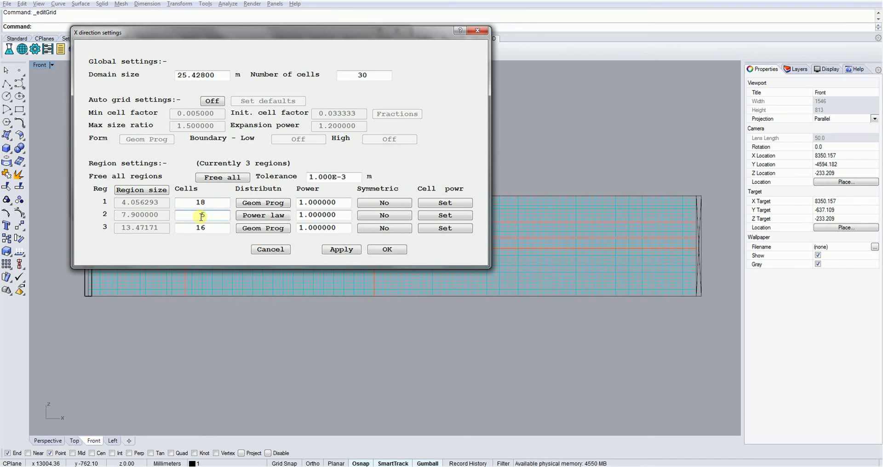
text(2)
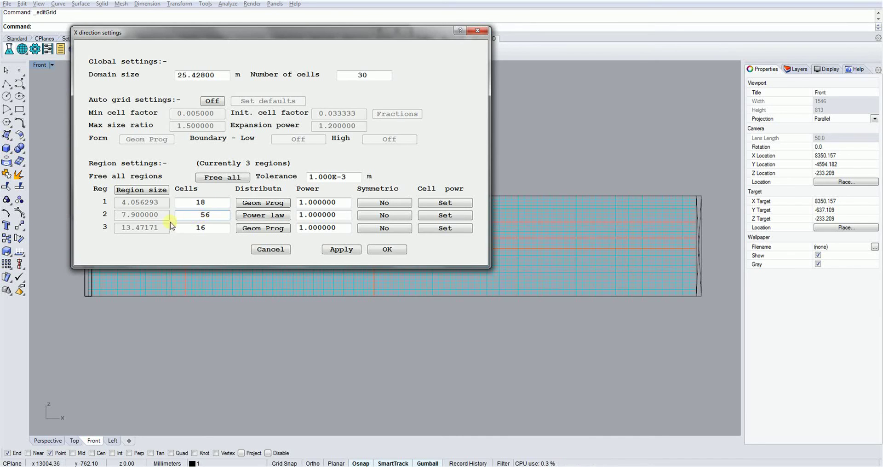
click(201, 227)
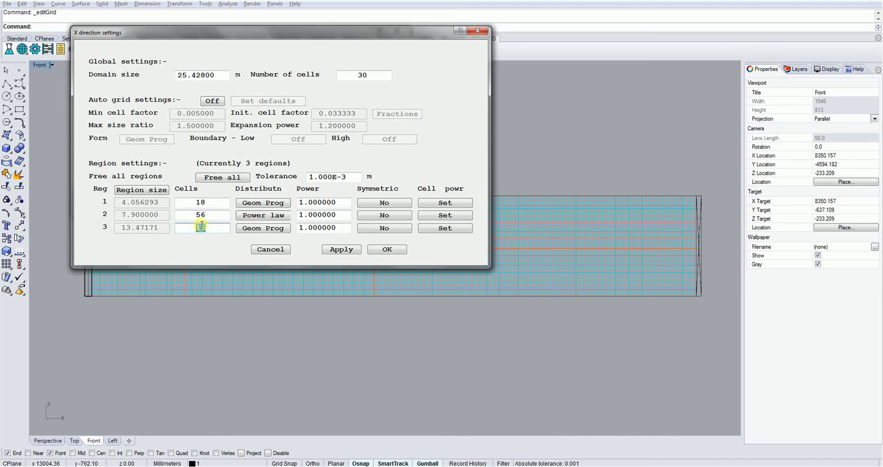
text(52)
- Set region 1's power to -1.1 and region 3's power to 1.1
drag(338, 201, 307, 202)
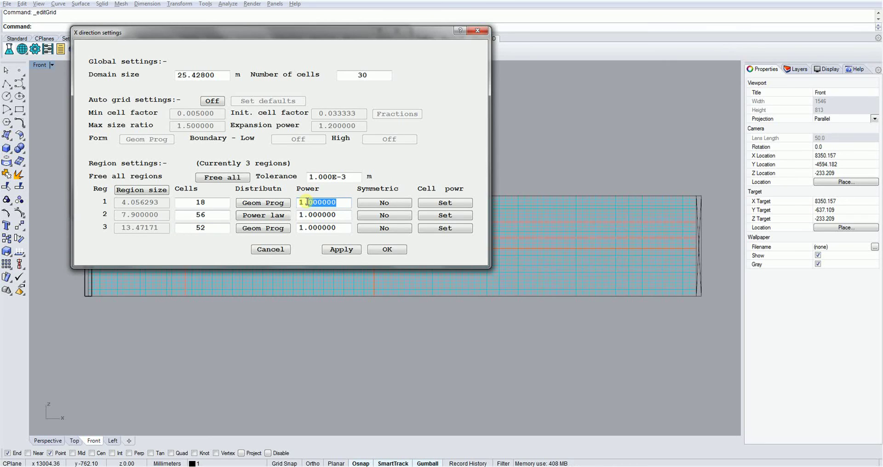
text(1.1)
key(Home)
text(-)
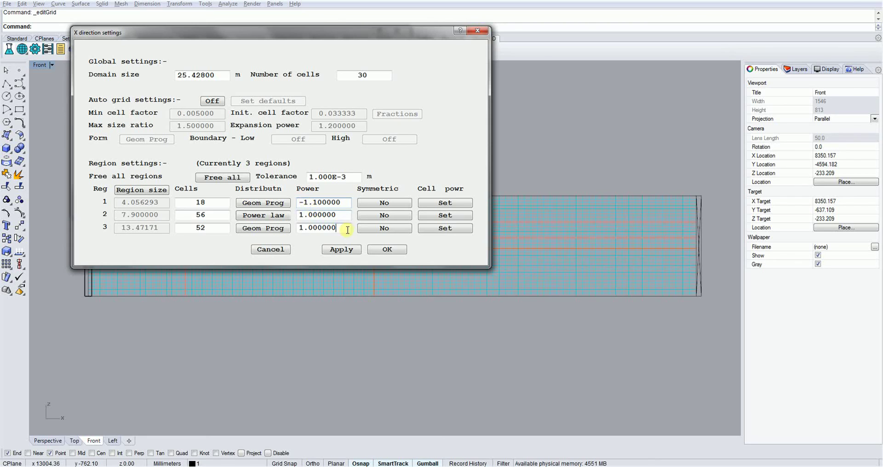
drag(346, 228, 296, 228)
text(1.1)
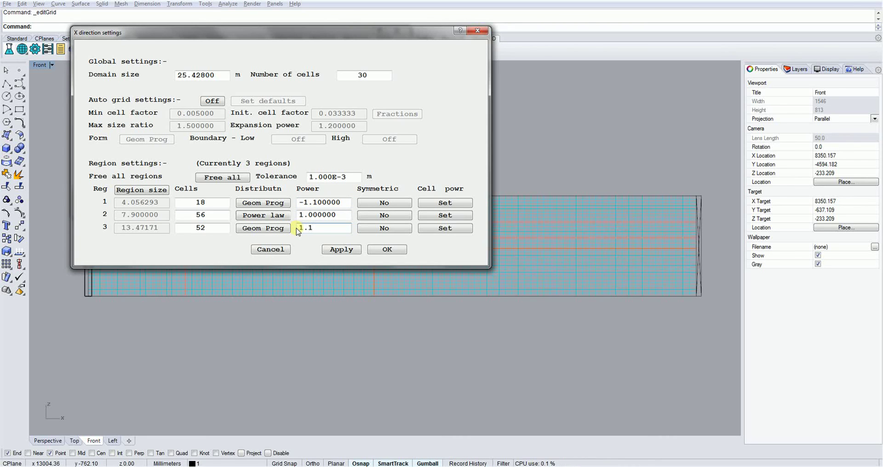
- Accept the X-direction and grid mesh settings, applying 126 cells along X
click(384, 249)
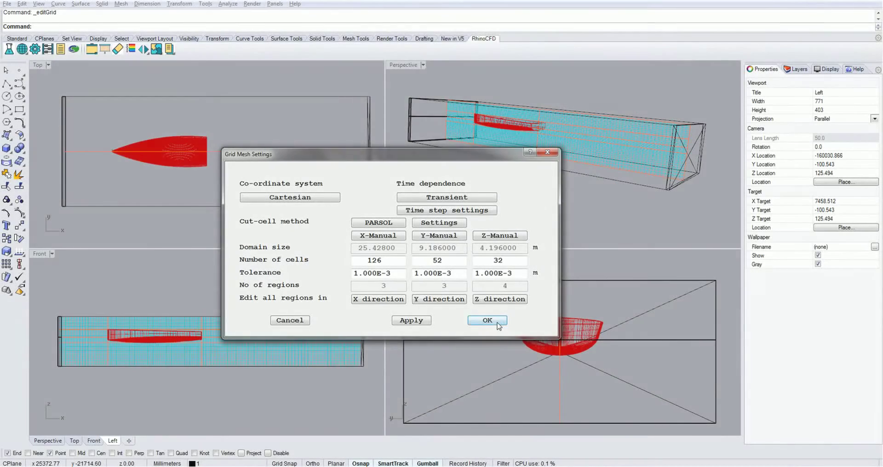
click(500, 322)
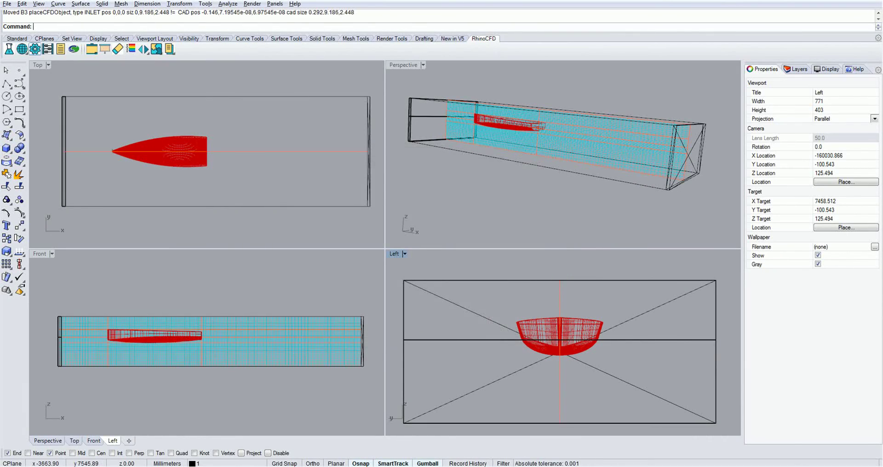